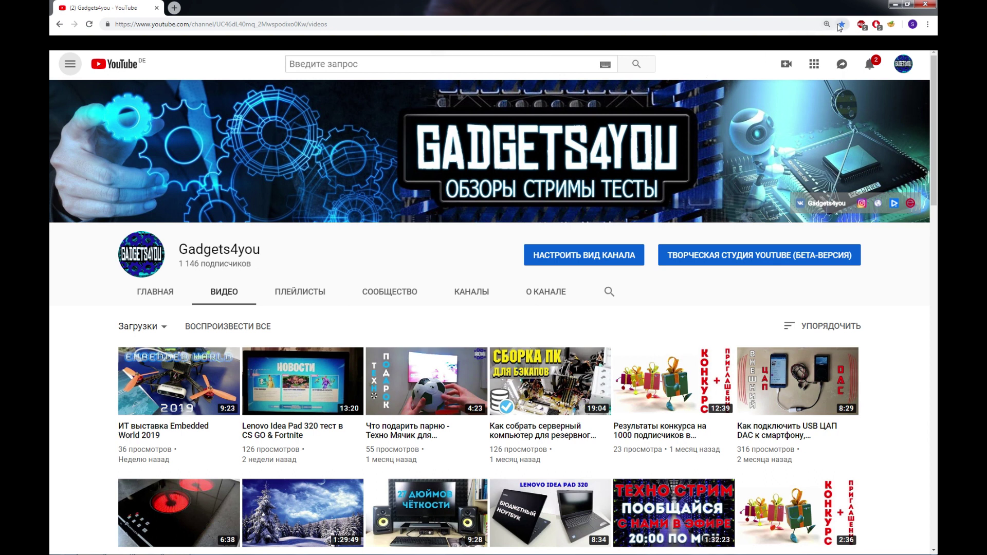
Minimize the browser, open a Command Prompt window and run "powercfg lastwake" to query the last wake source.
{"action": "left_click", "coordinate": [896, 8]}
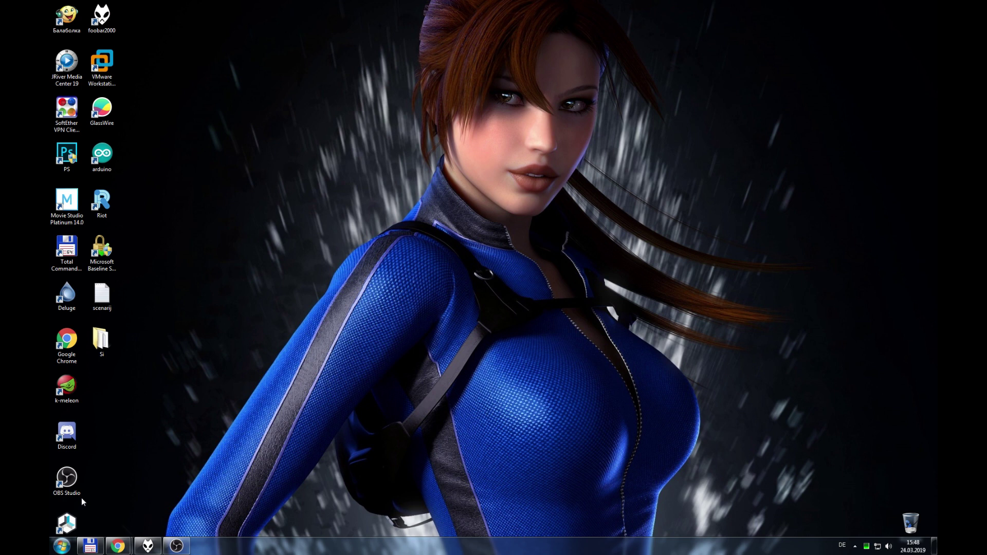
{"action": "left_click", "coordinate": [62, 546]}
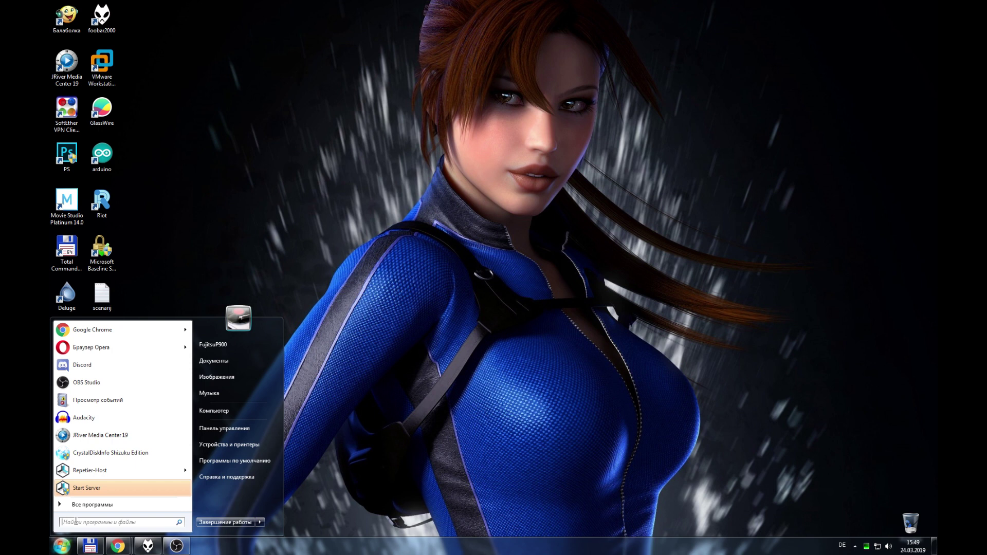
{"action": "type", "text": "cmd"}
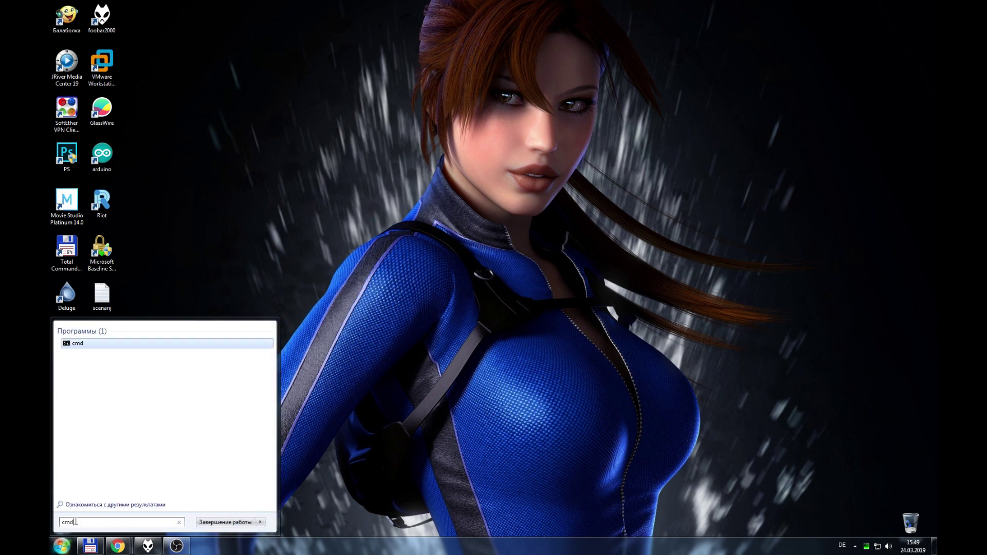
{"action": "key", "text": "Return"}
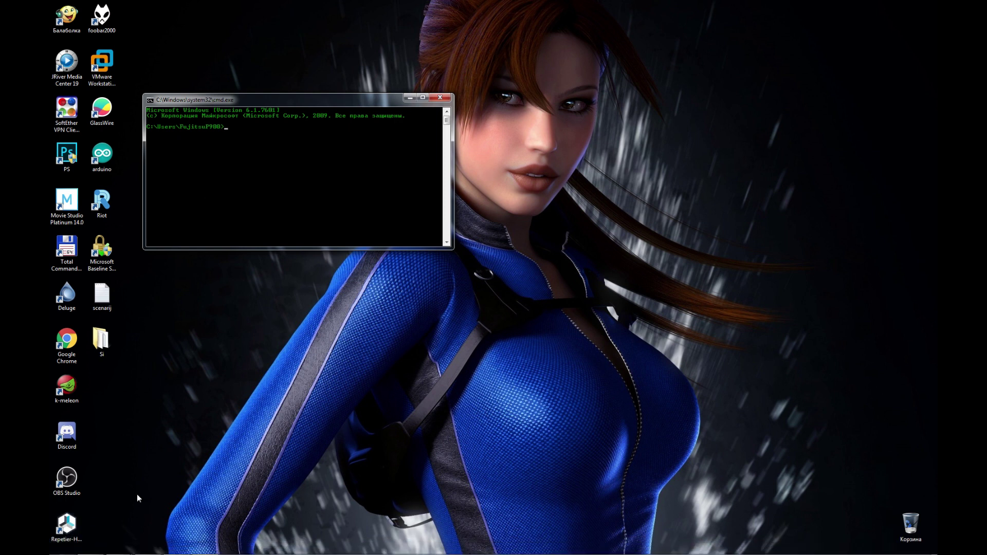
{"action": "left_click_drag", "start_coordinate": [231, 100], "coordinate": [368, 244]}
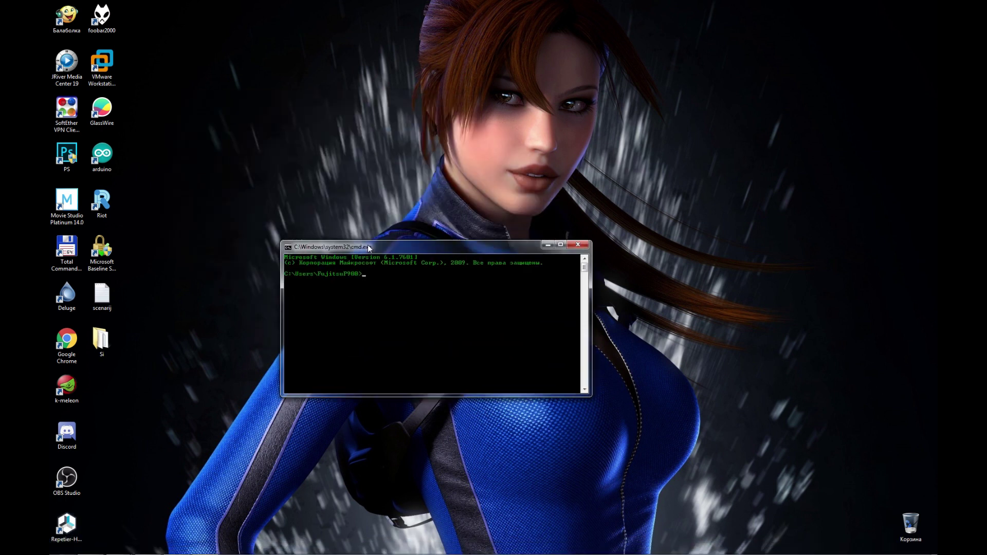
{"action": "type", "text": "powercfg lastwake"}
{"action": "key", "text": "Return"}
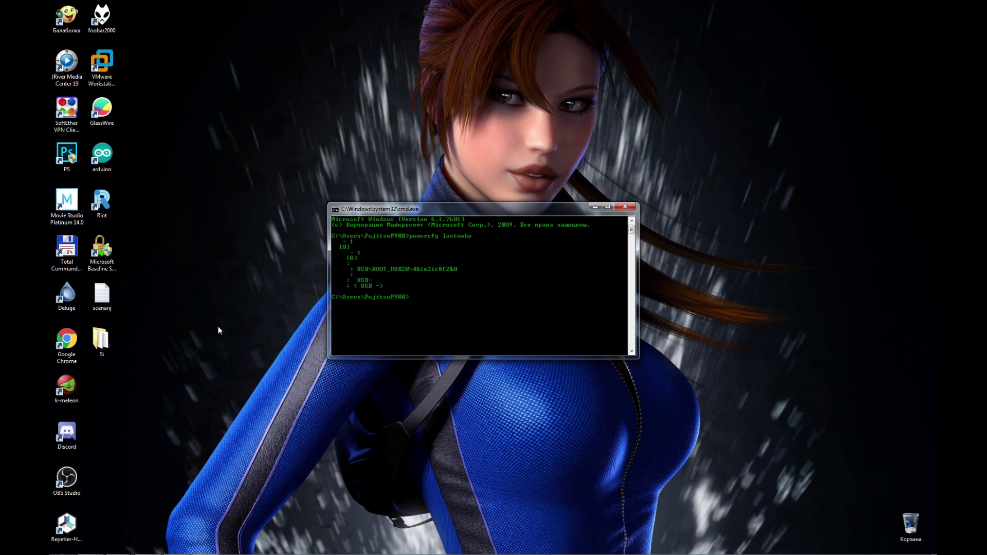
Launch Event Viewer (Просмотр событий) from Control Panel's administrative tools and display the Система log under Журналы Windows.
{"action": "mouse_move", "coordinate": [56, 552]}
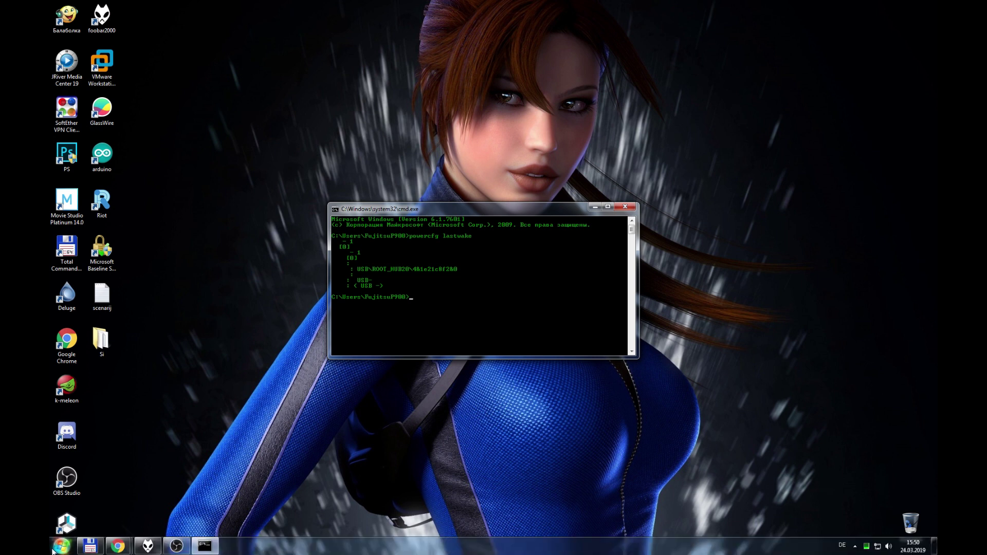
{"action": "left_click", "coordinate": [61, 546]}
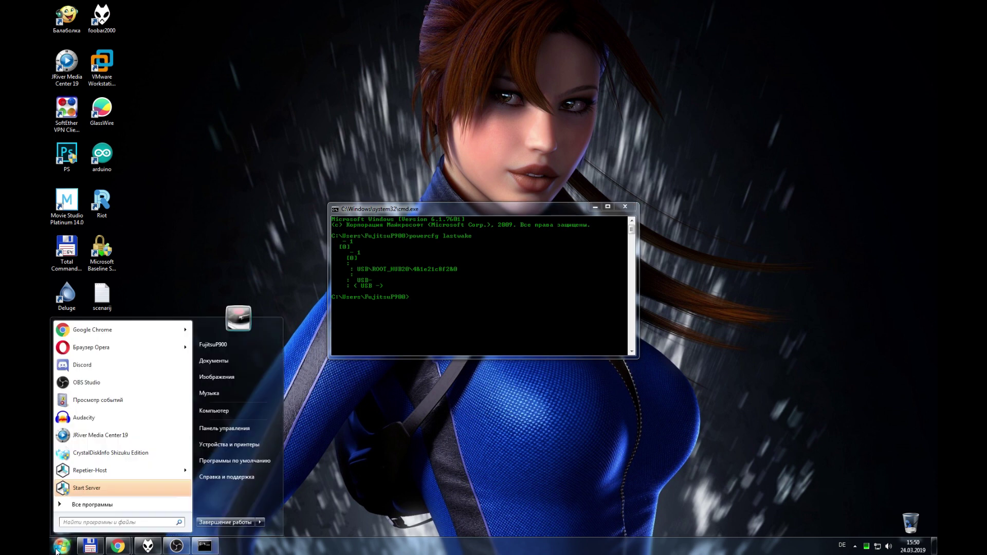
{"action": "left_click", "coordinate": [233, 430]}
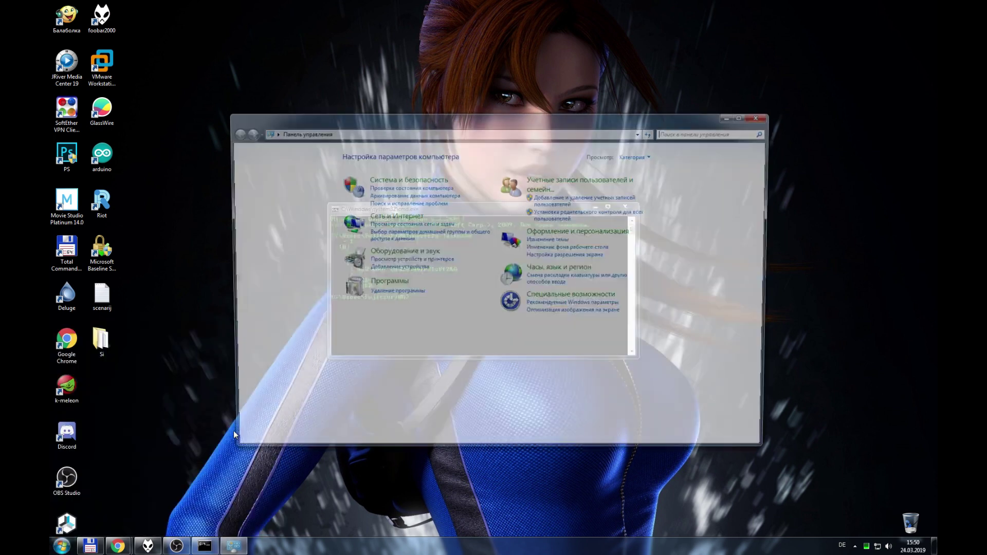
{"action": "left_click", "coordinate": [393, 179]}
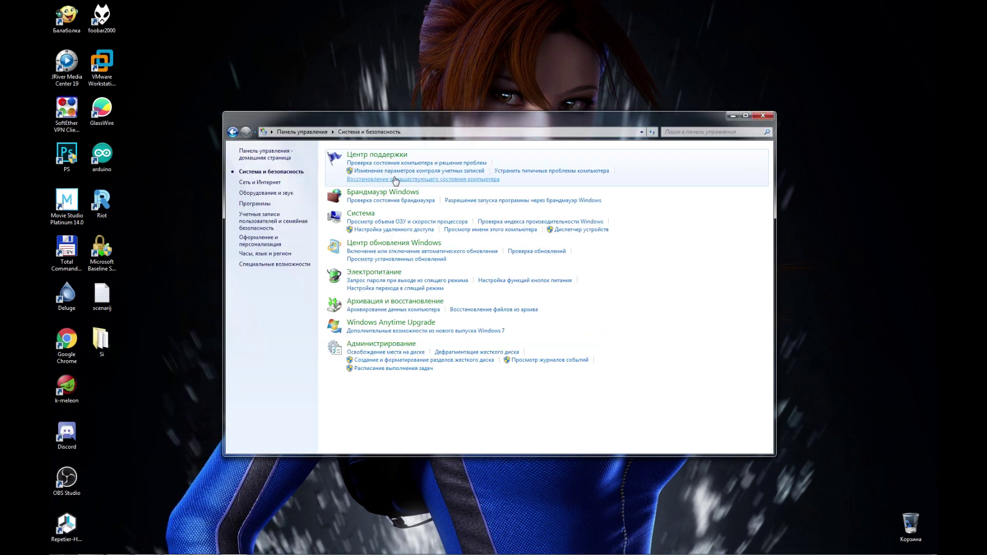
{"action": "left_click", "coordinate": [380, 344]}
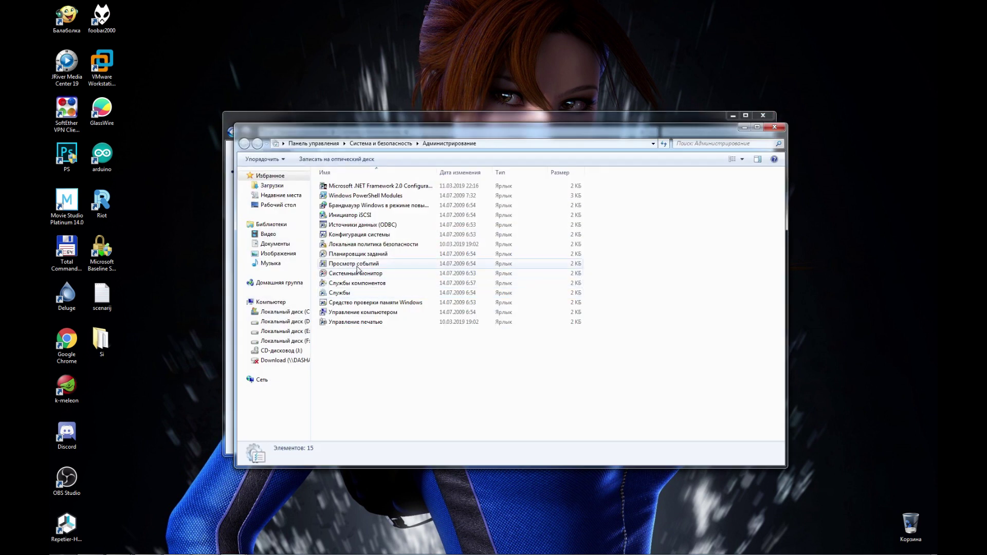
{"action": "double_click", "coordinate": [358, 265]}
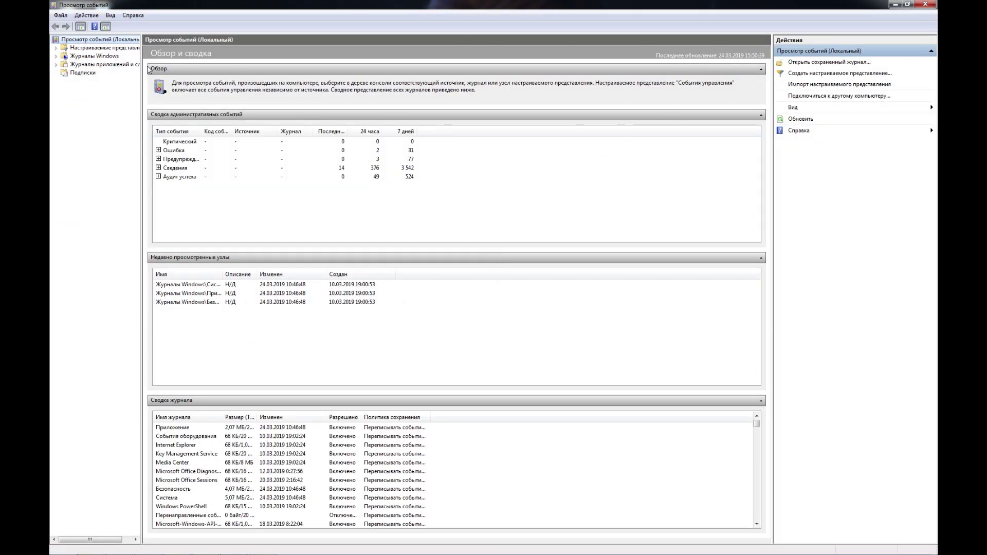
{"action": "left_click", "coordinate": [56, 58]}
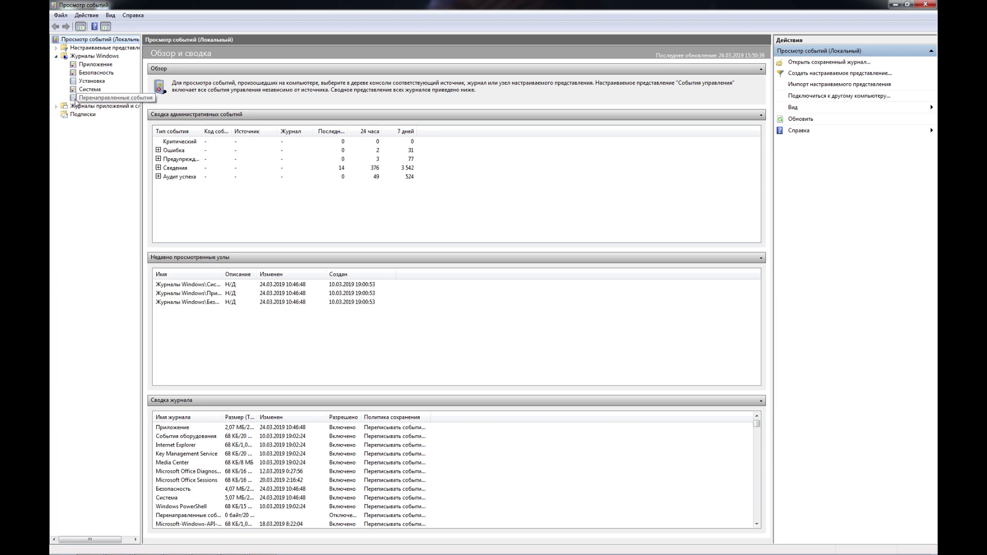
{"action": "left_click", "coordinate": [89, 94]}
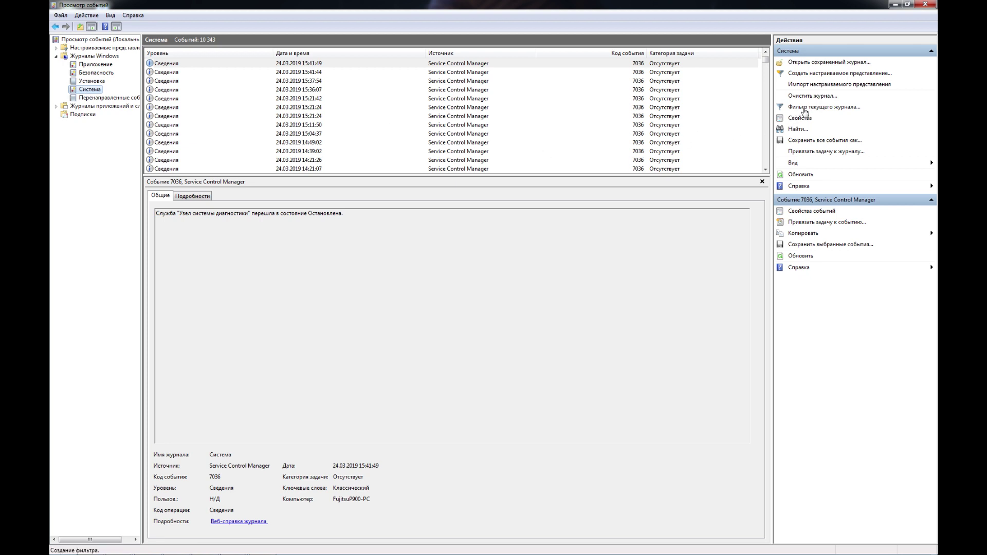
Filter the Система log by the Power-Troubleshooter event source and show the newest event's detailed data.
{"action": "left_click", "coordinate": [827, 109]}
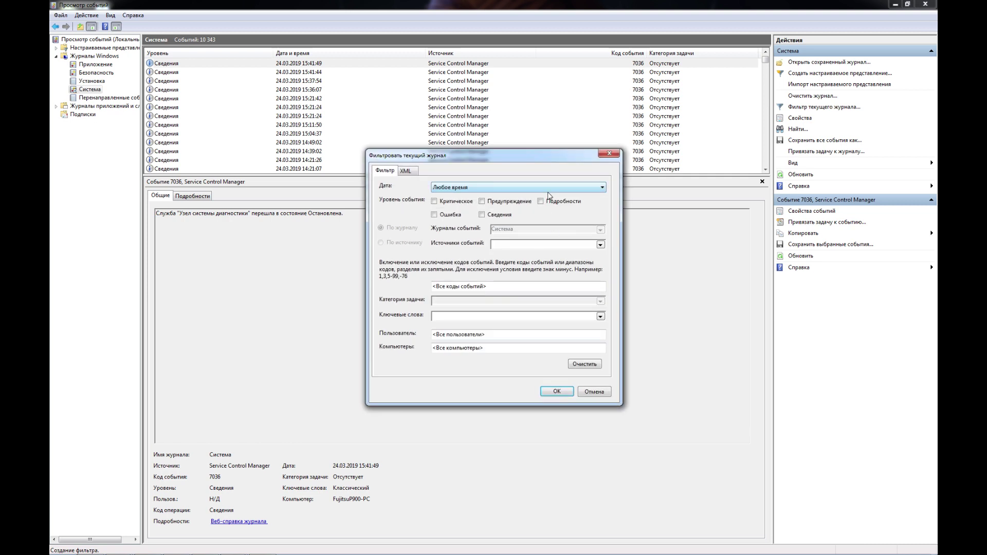
{"action": "type", "text": "powe"}
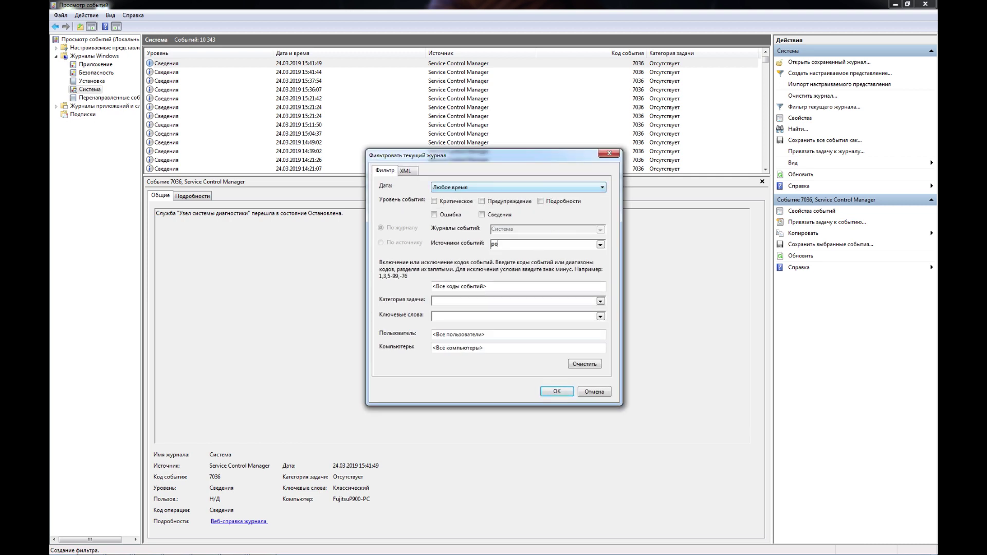
{"action": "left_click", "coordinate": [600, 245]}
{"action": "left_click", "coordinate": [534, 244]}
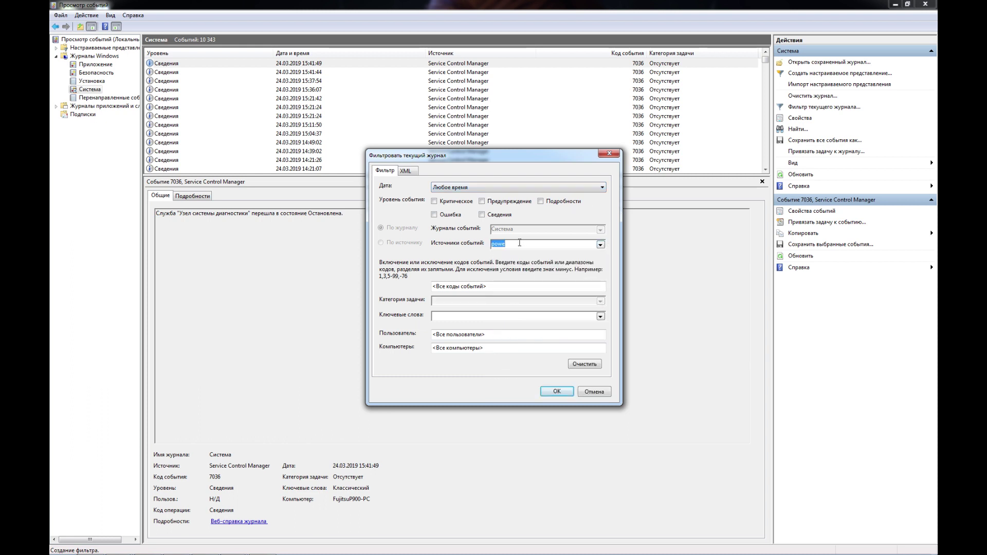
{"action": "left_click", "coordinate": [601, 245]}
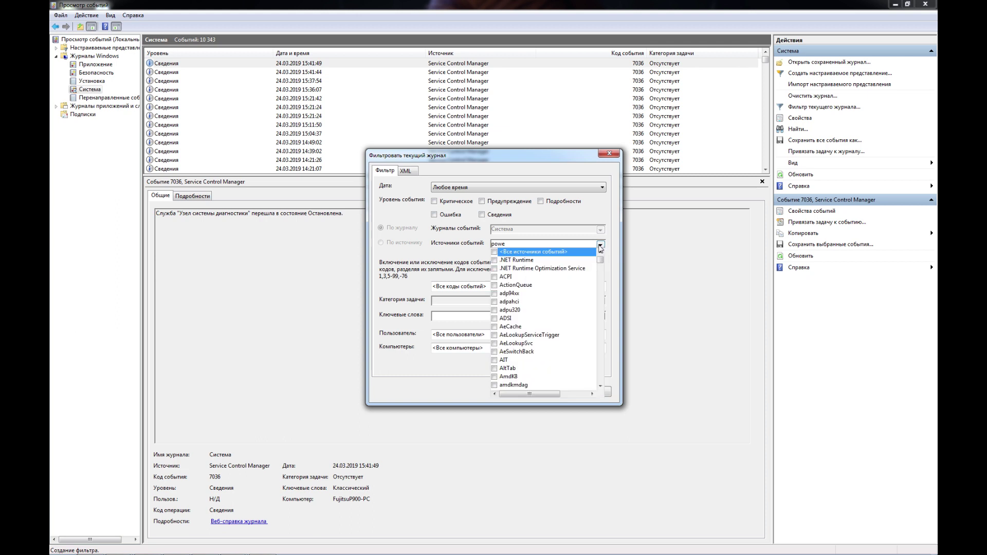
{"action": "left_click_drag", "start_coordinate": [601, 263], "coordinate": [594, 334]}
{"action": "scroll", "coordinate": [595, 335], "scroll_direction": "down", "scroll_amount": 8}
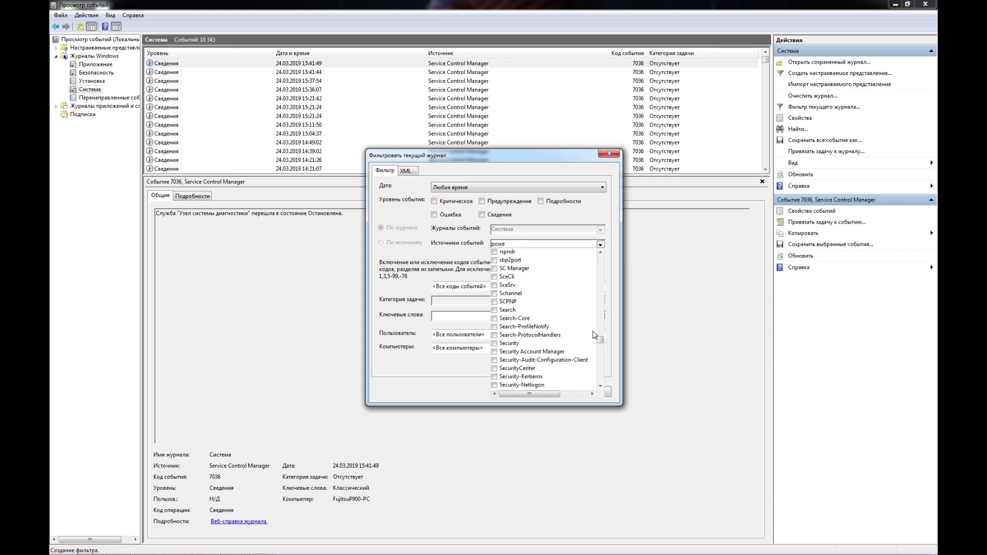
{"action": "scroll", "coordinate": [594, 334], "scroll_direction": "down", "scroll_amount": 8}
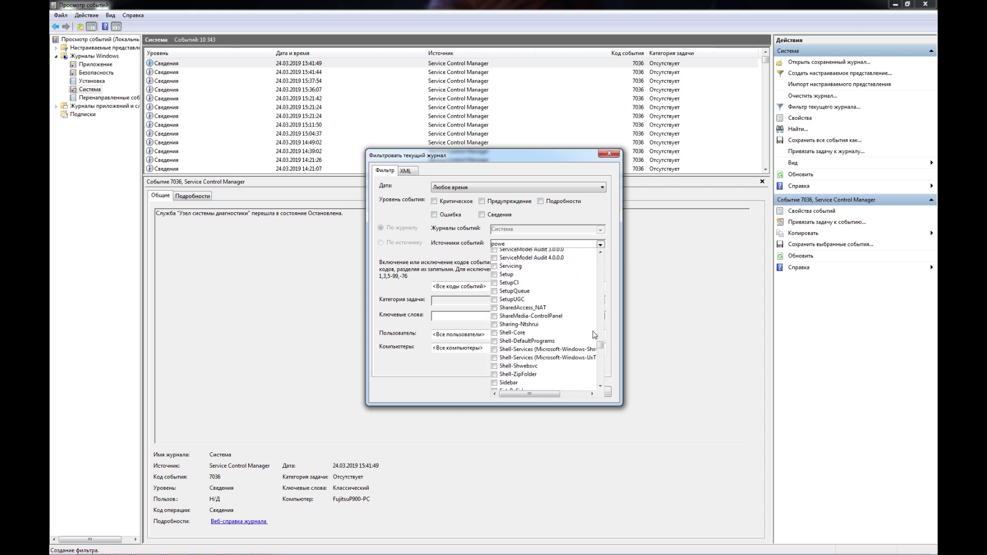
{"action": "scroll", "coordinate": [594, 335], "scroll_direction": "down", "scroll_amount": 12}
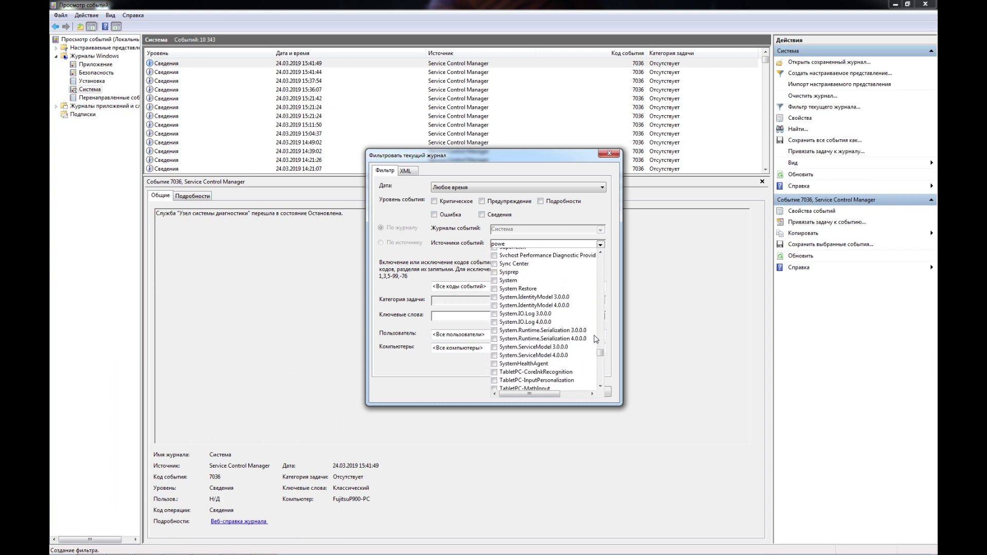
{"action": "left_click_drag", "start_coordinate": [600, 358], "coordinate": [599, 330]}
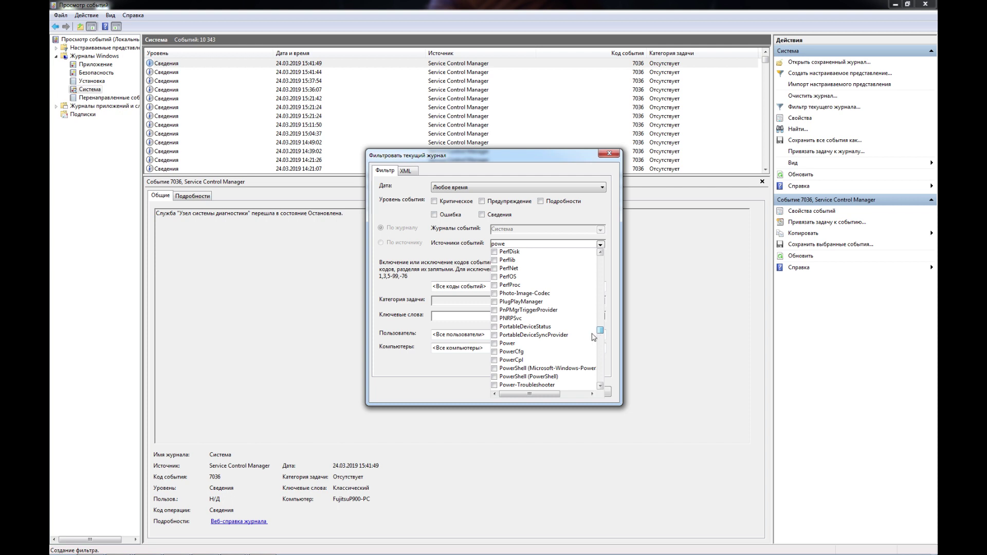
{"action": "scroll", "coordinate": [530, 325], "scroll_direction": "down", "scroll_amount": 1}
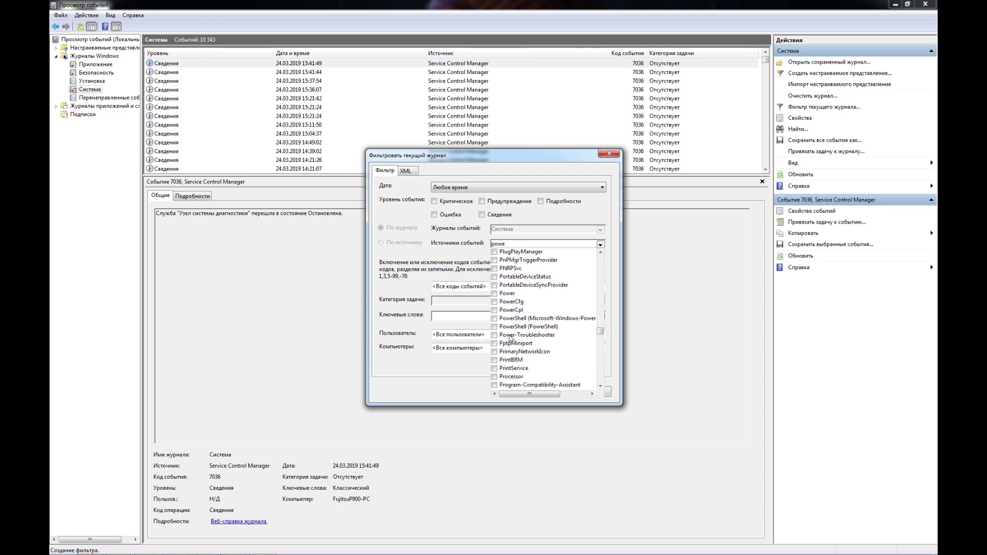
{"action": "left_click", "coordinate": [531, 336]}
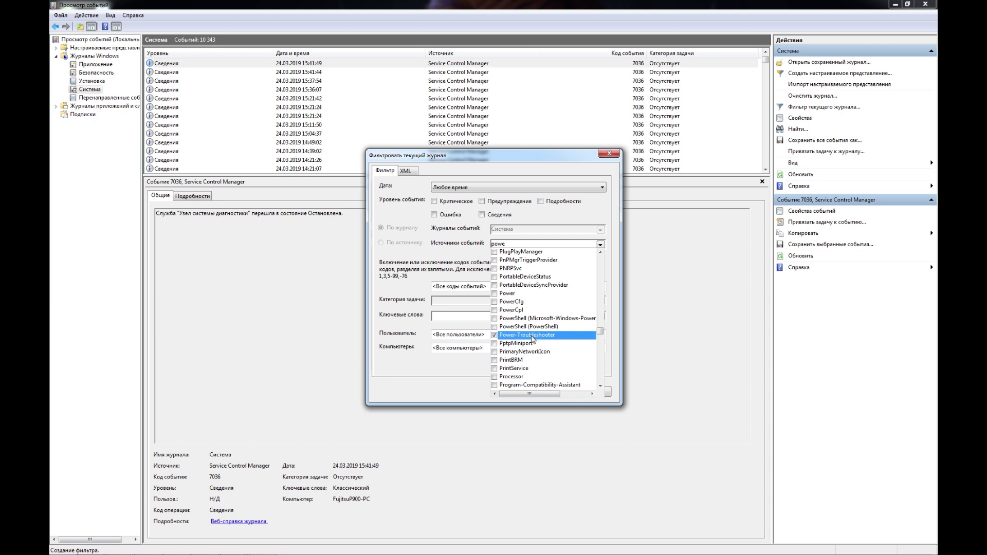
{"action": "left_click", "coordinate": [467, 381]}
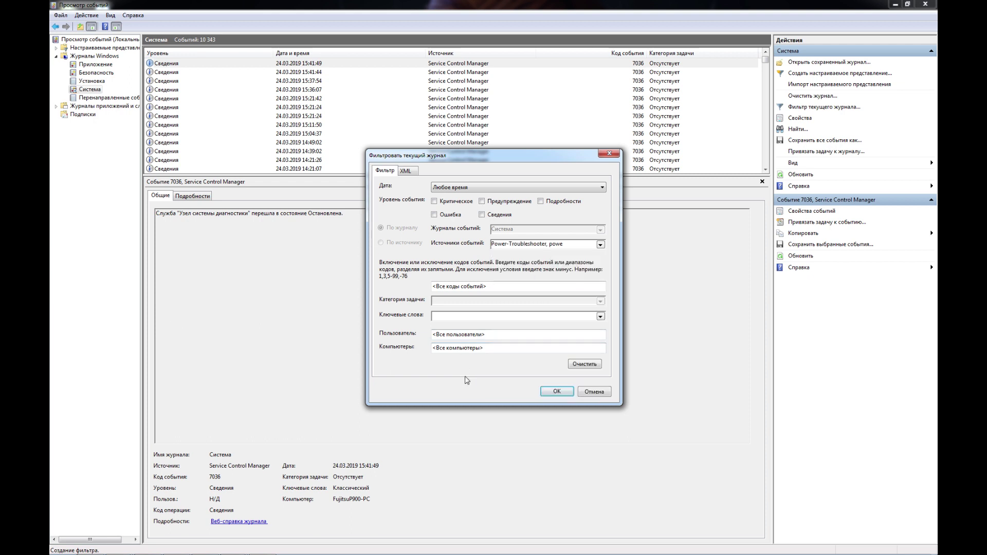
{"action": "left_click", "coordinate": [558, 392]}
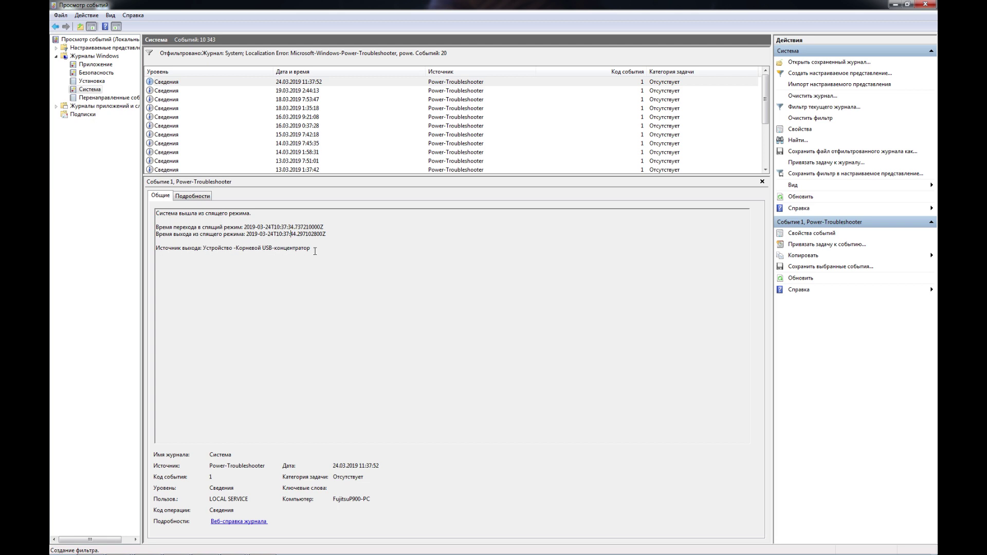
{"action": "left_click", "coordinate": [190, 198]}
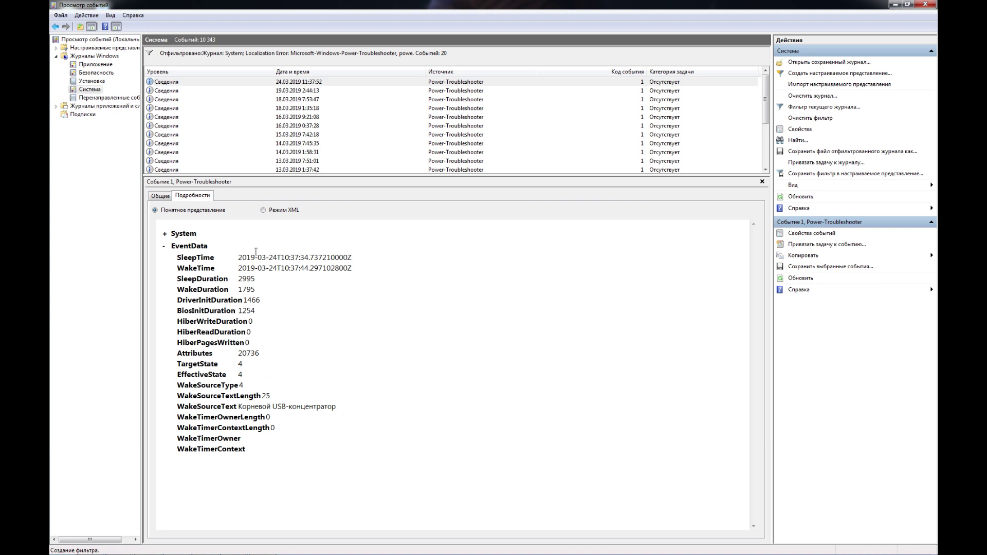
Shrink the Event Viewer window and open Device Manager from the computer's system properties.
{"action": "left_click_drag", "start_coordinate": [311, 11], "coordinate": [487, 56]}
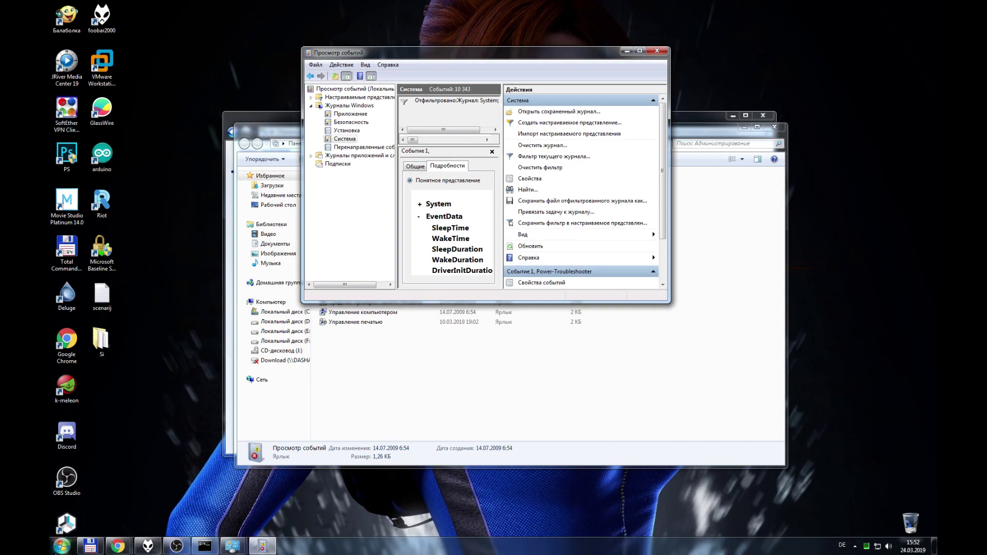
{"action": "left_click", "coordinate": [62, 546]}
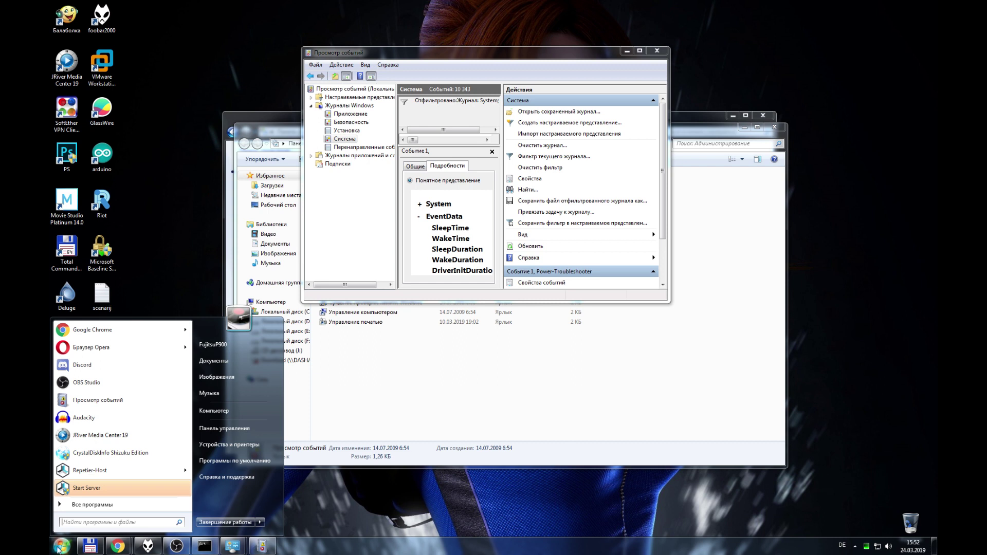
{"action": "right_click", "coordinate": [234, 416]}
{"action": "left_click", "coordinate": [271, 492]}
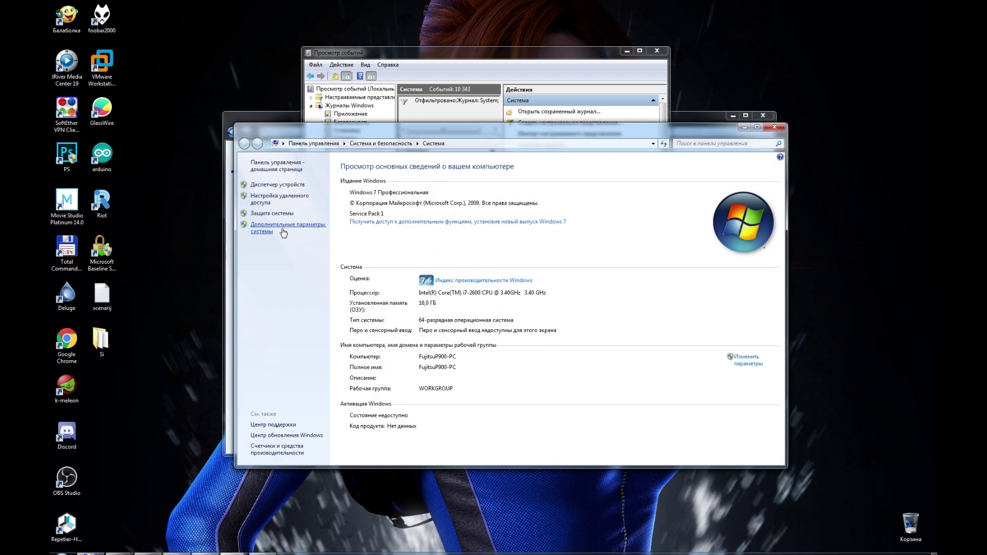
{"action": "left_click", "coordinate": [277, 184]}
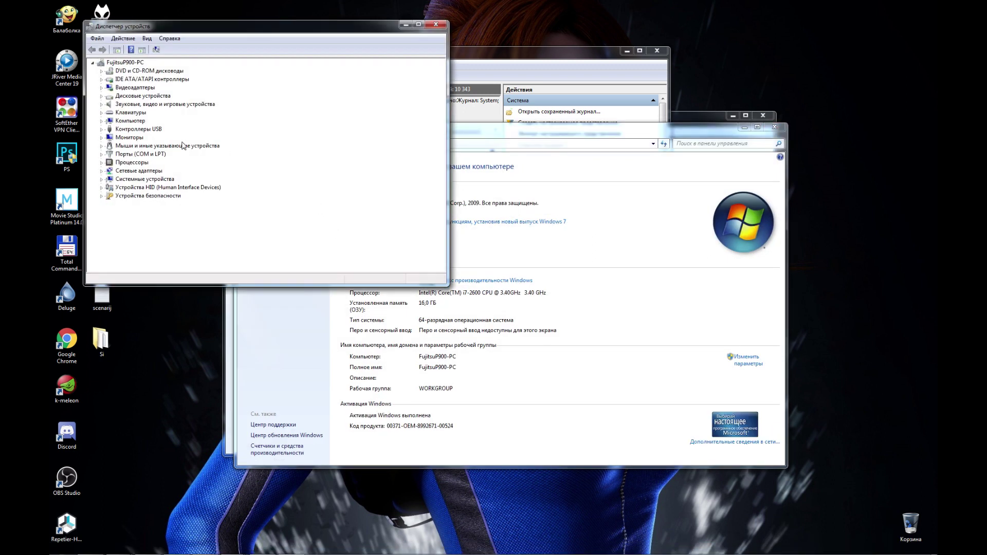
Inspect the power management options of the Logitech HID-Compliant Keyboard under Клавиатуры and close its properties.
{"action": "left_click", "coordinate": [100, 96]}
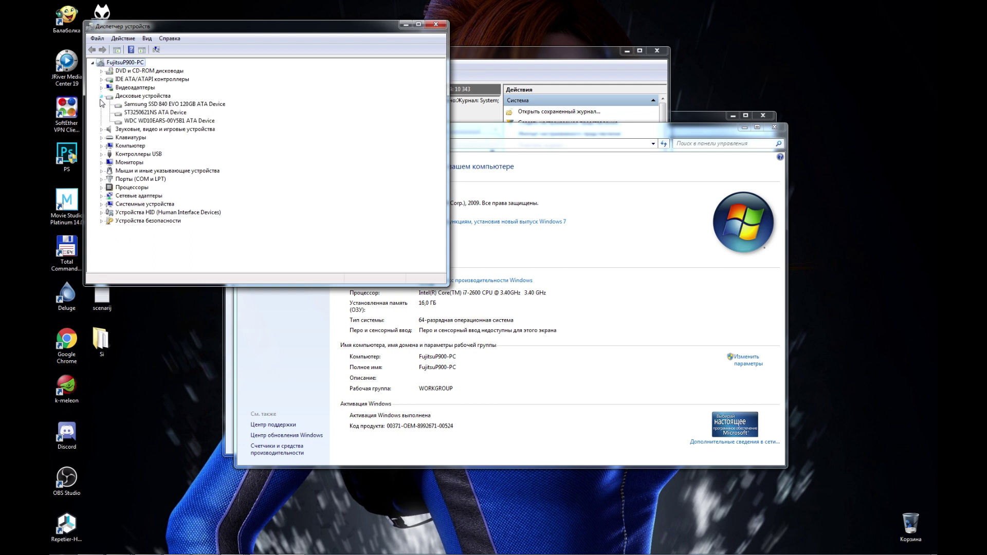
{"action": "left_click", "coordinate": [101, 96]}
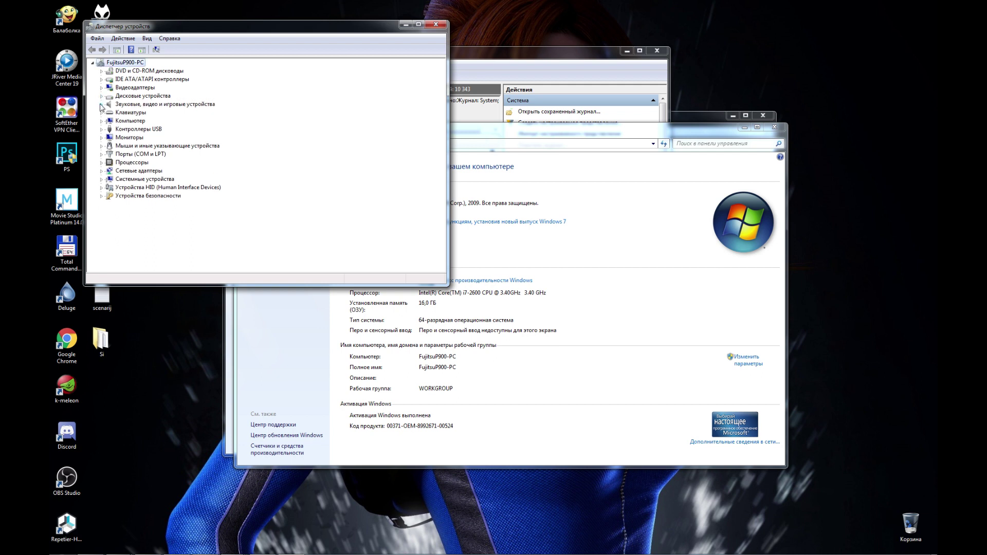
{"action": "left_click", "coordinate": [103, 113]}
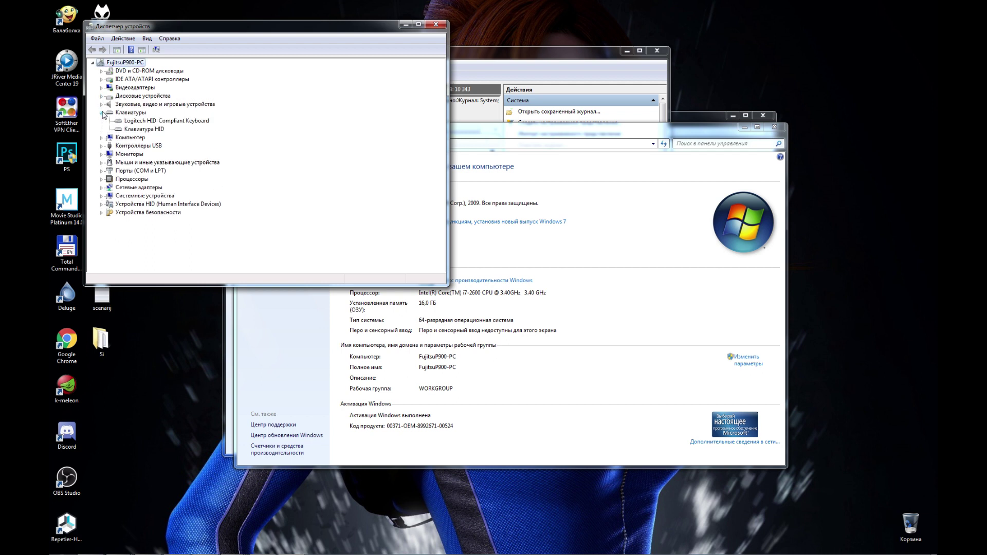
{"action": "double_click", "coordinate": [138, 123]}
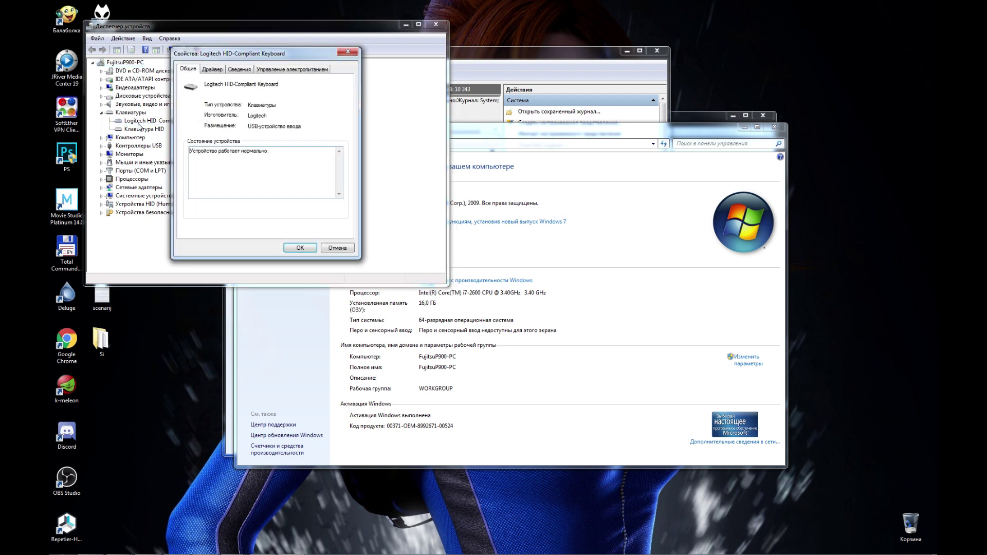
{"action": "left_click", "coordinate": [242, 70]}
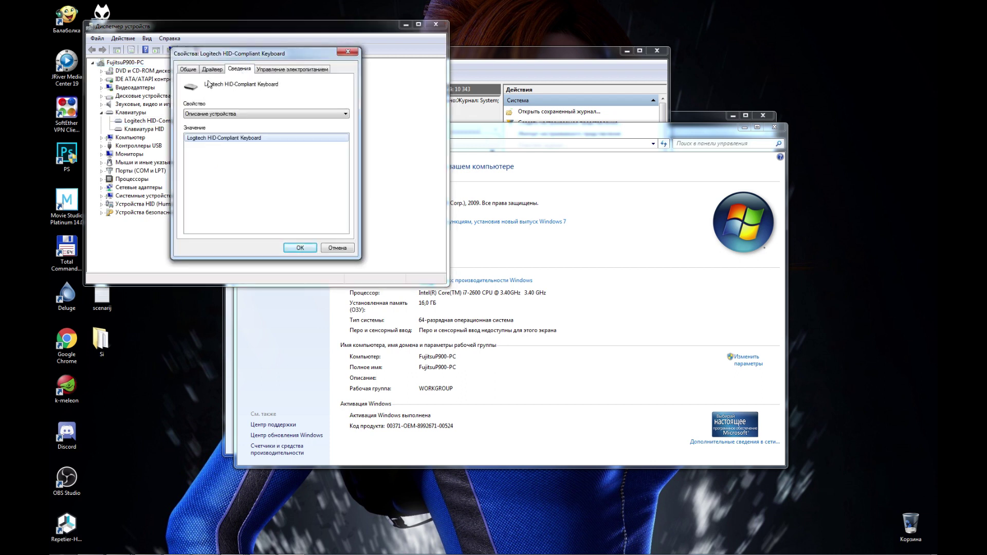
{"action": "left_click", "coordinate": [279, 73]}
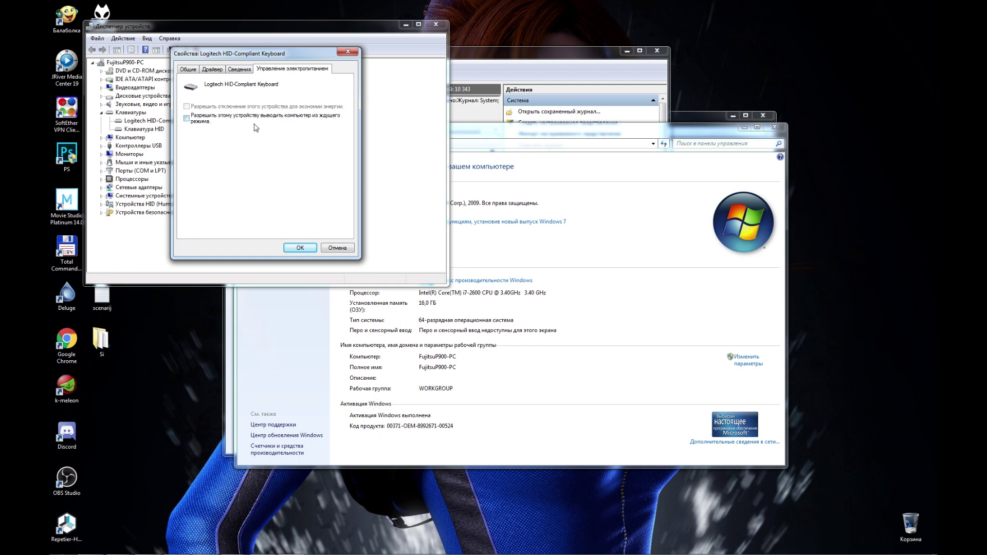
{"action": "left_click", "coordinate": [192, 121]}
{"action": "left_click", "coordinate": [349, 51]}
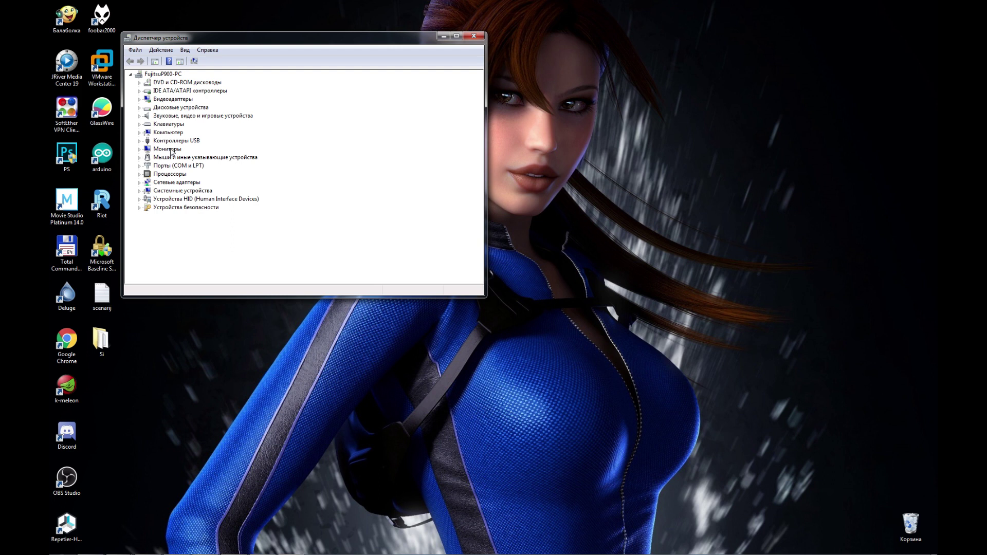
Check the power management options of the HID-compliant Optical TiltWheel Mouse and dismiss its properties without saving.
{"action": "left_click", "coordinate": [140, 158]}
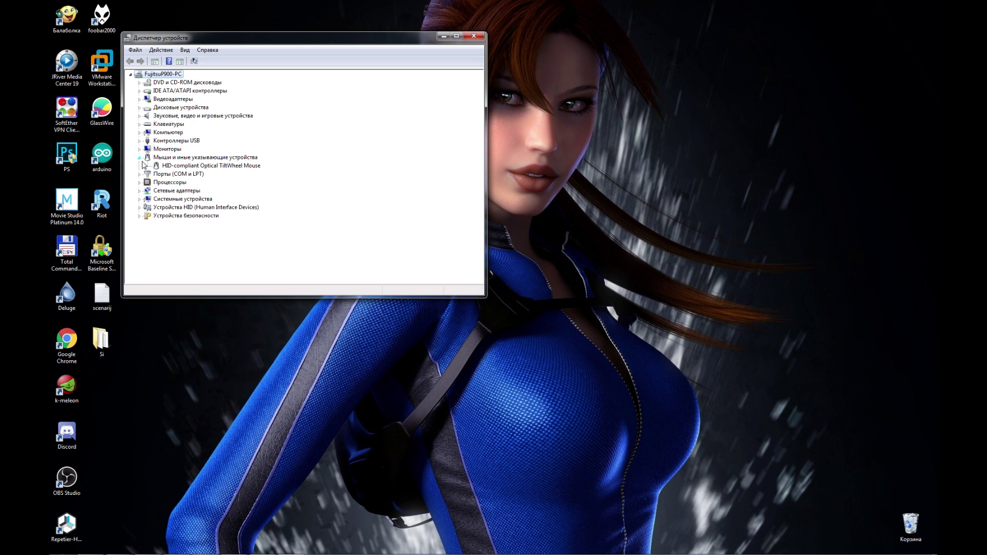
{"action": "double_click", "coordinate": [192, 167]}
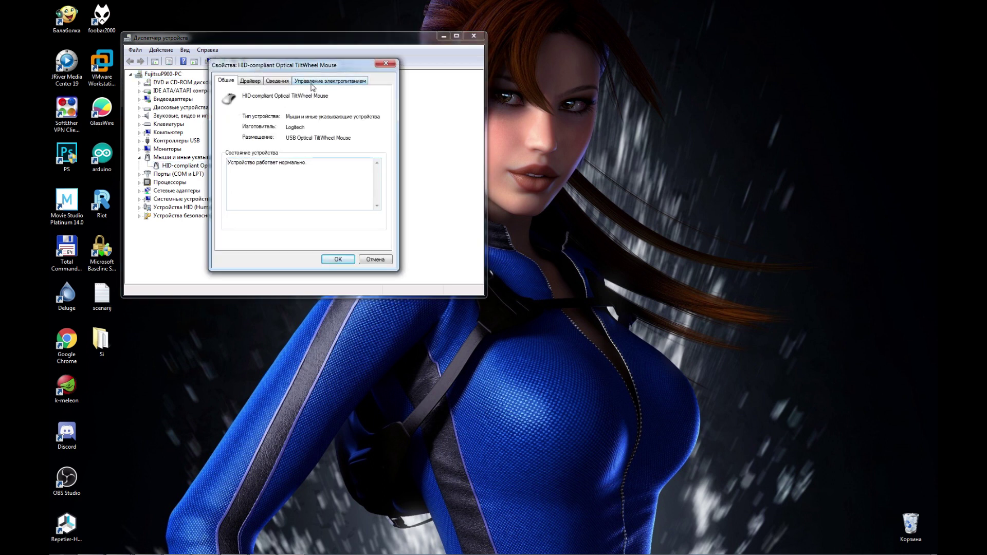
{"action": "left_click", "coordinate": [312, 83]}
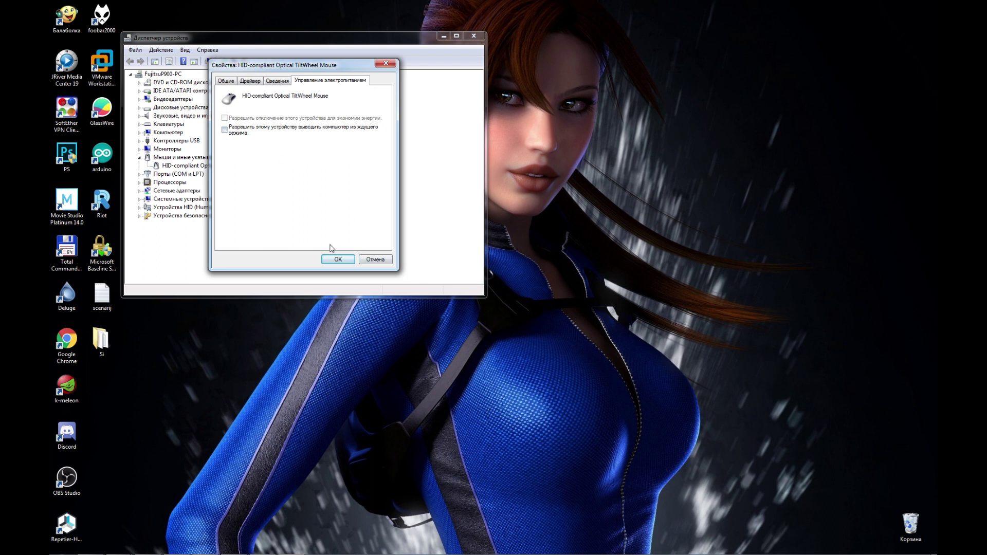
{"action": "left_click", "coordinate": [375, 260]}
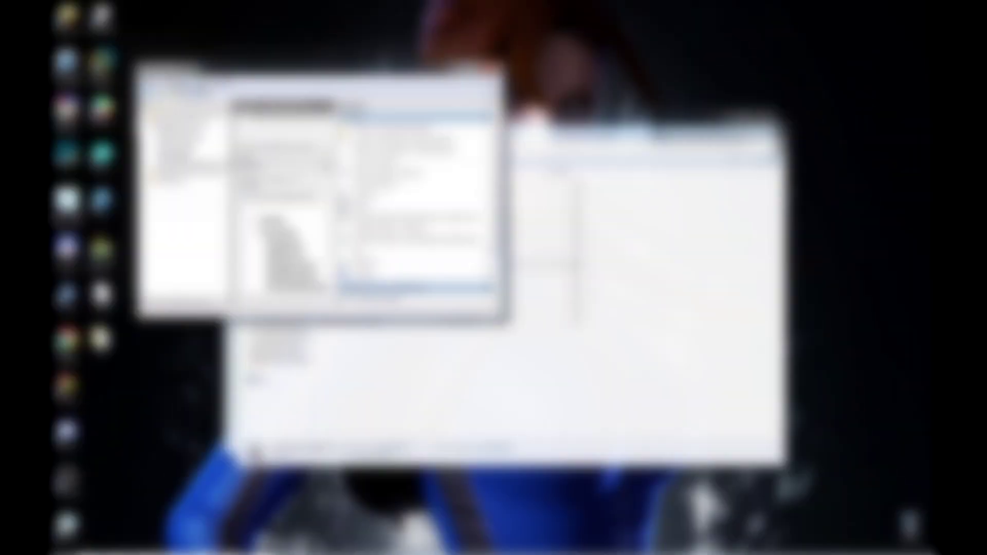
Maximize Event Viewer (Просмотр событий) and display the general description of the newest Power-Troubleshooter event.
{"action": "scroll", "coordinate": [464, 162], "scroll_direction": "down", "scroll_amount": 2}
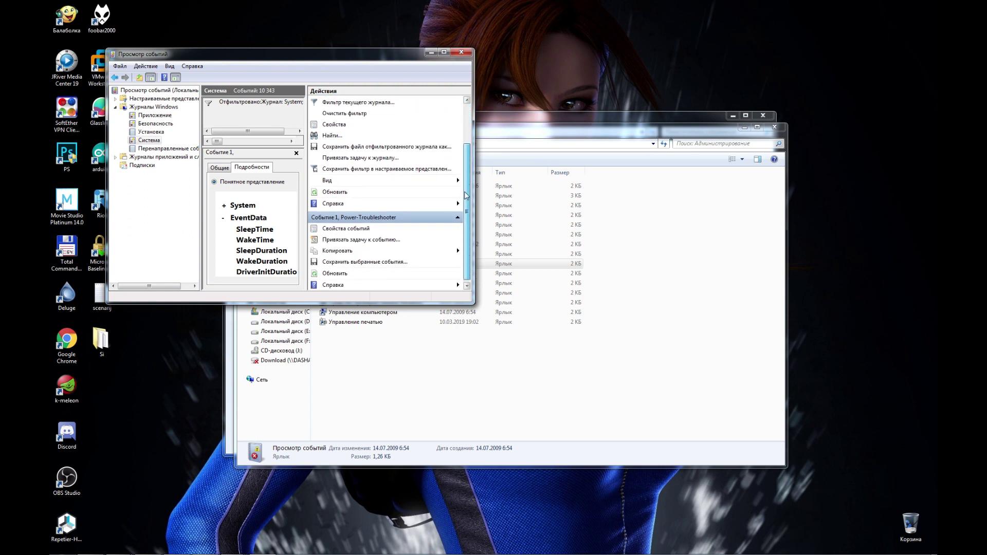
{"action": "left_click", "coordinate": [443, 52]}
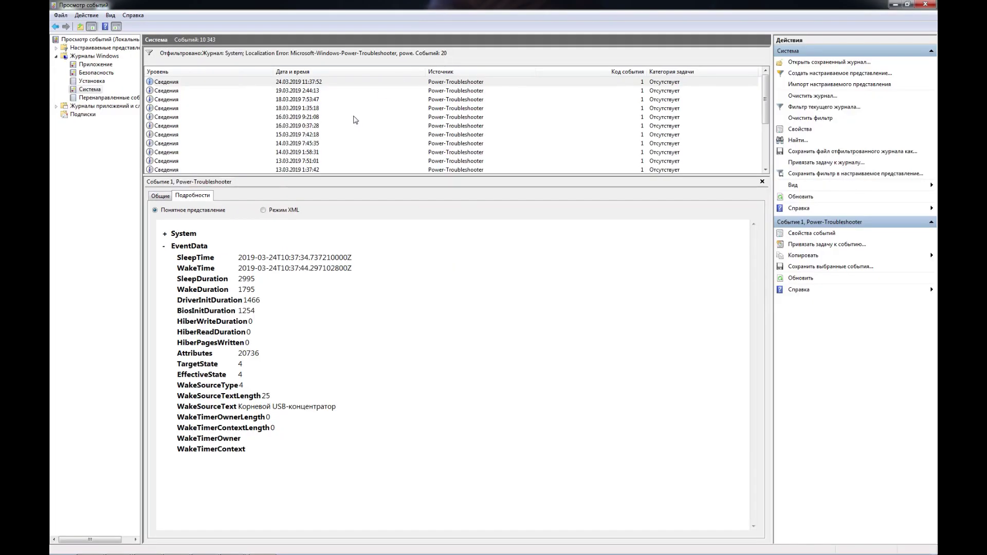
{"action": "left_click", "coordinate": [157, 198]}
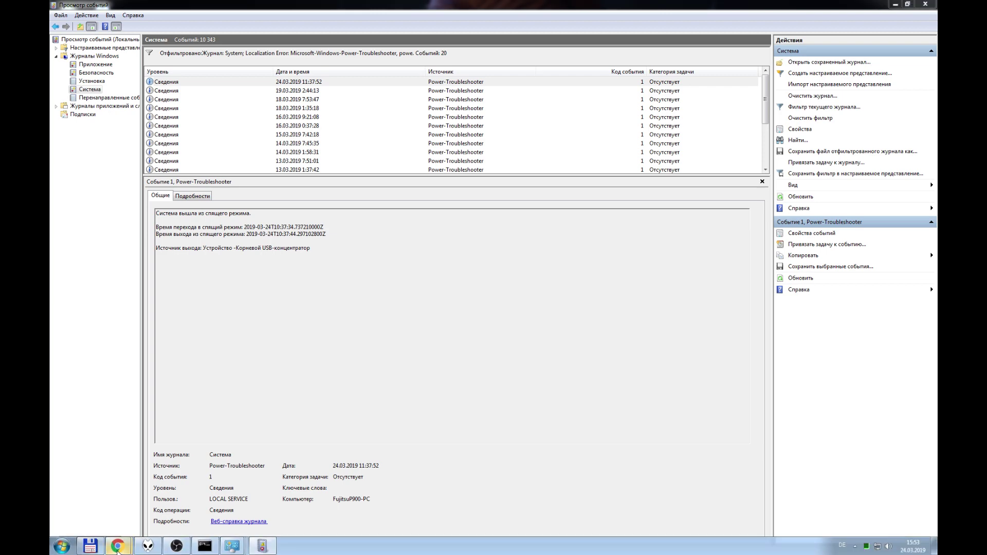
Switch to Chrome with the Gadgets4you YouTube channel's videos page.
{"action": "key", "text": "alt+Tab"}
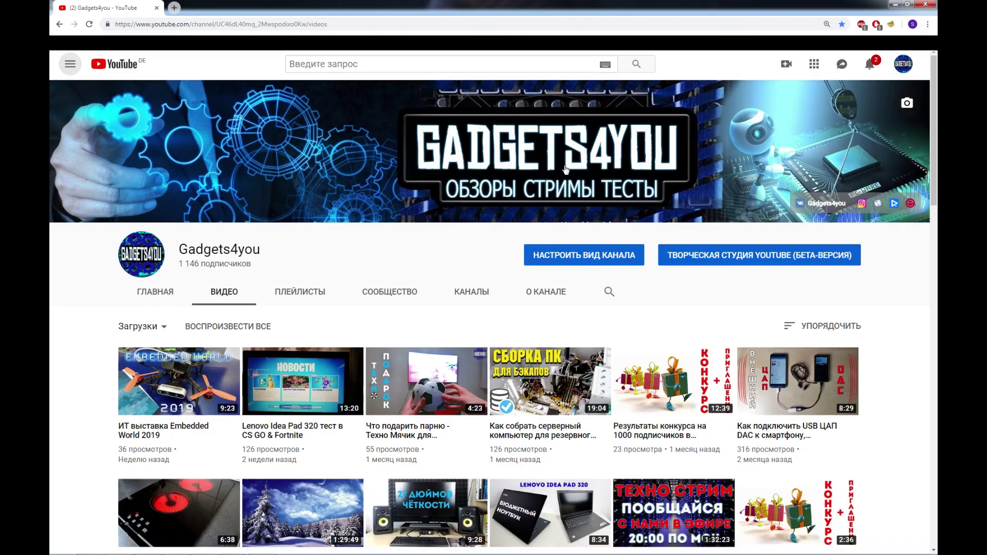